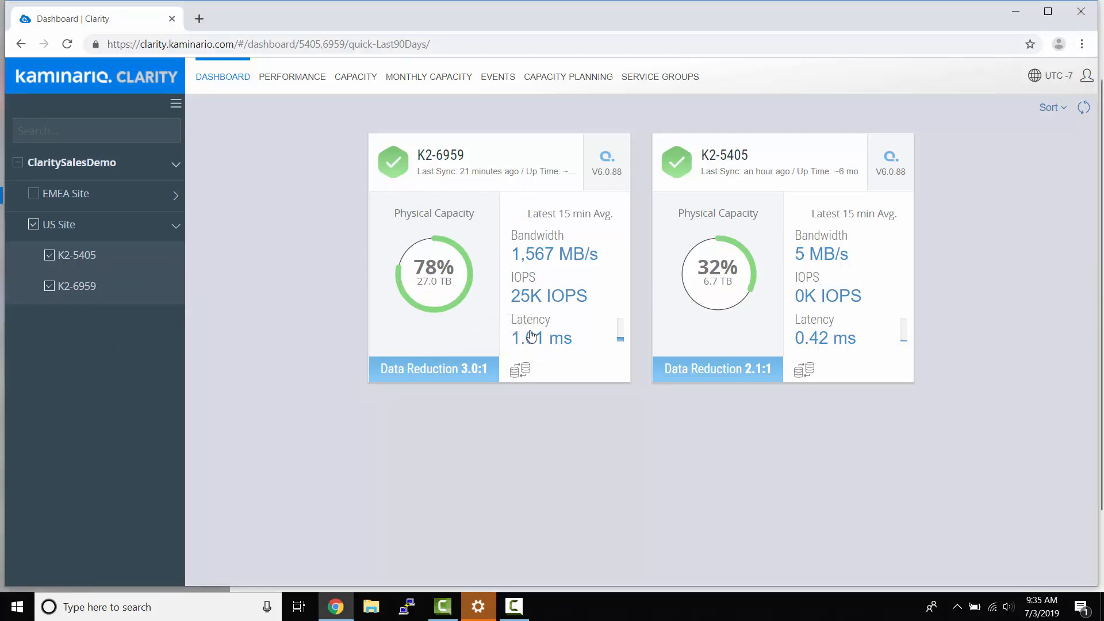
- Open the detailed dashboard of the K2-6959 array and look over its capacity, data protection and performance overview
{"action": "left_click", "coordinate": [506, 250]}
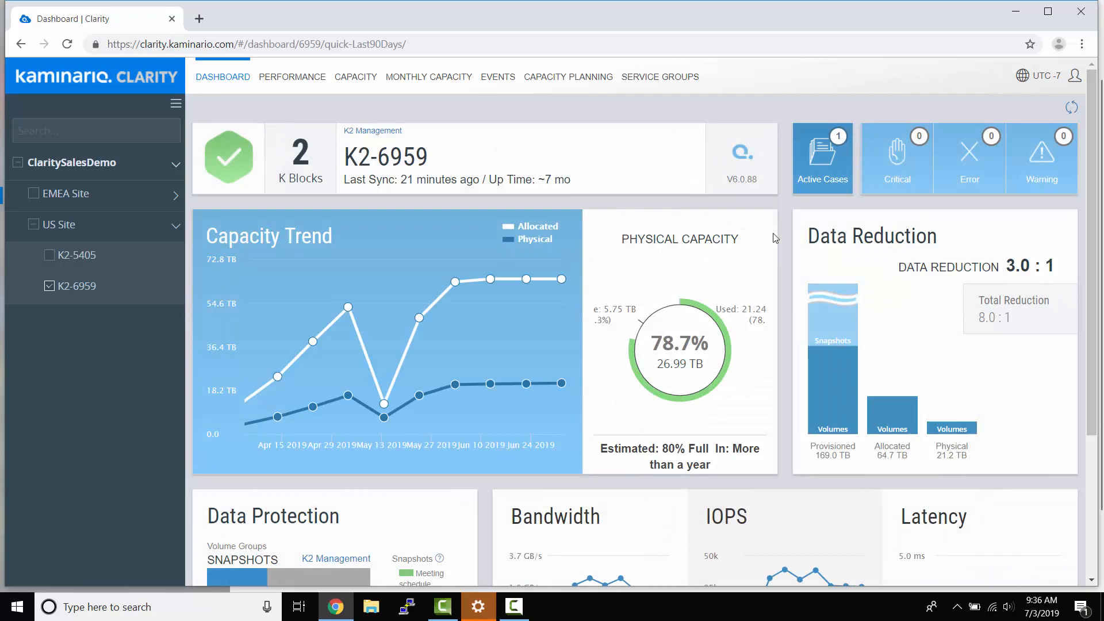
{"action": "scroll", "coordinate": [409, 269], "scroll_direction": "down", "scroll_amount": 1}
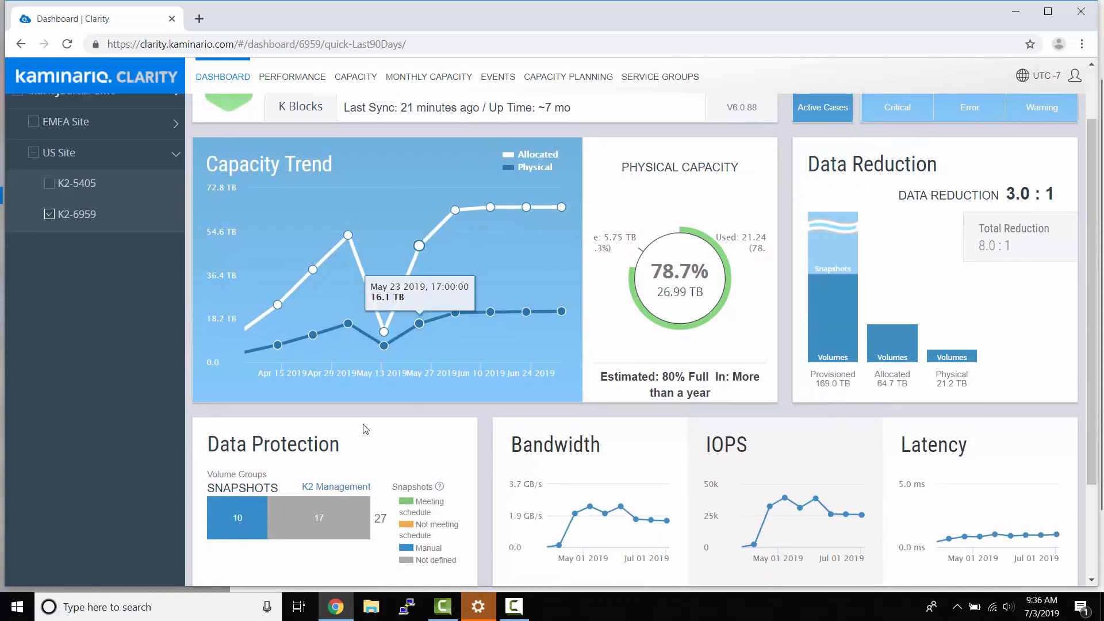
{"action": "scroll", "coordinate": [409, 267], "scroll_direction": "up", "scroll_amount": 1}
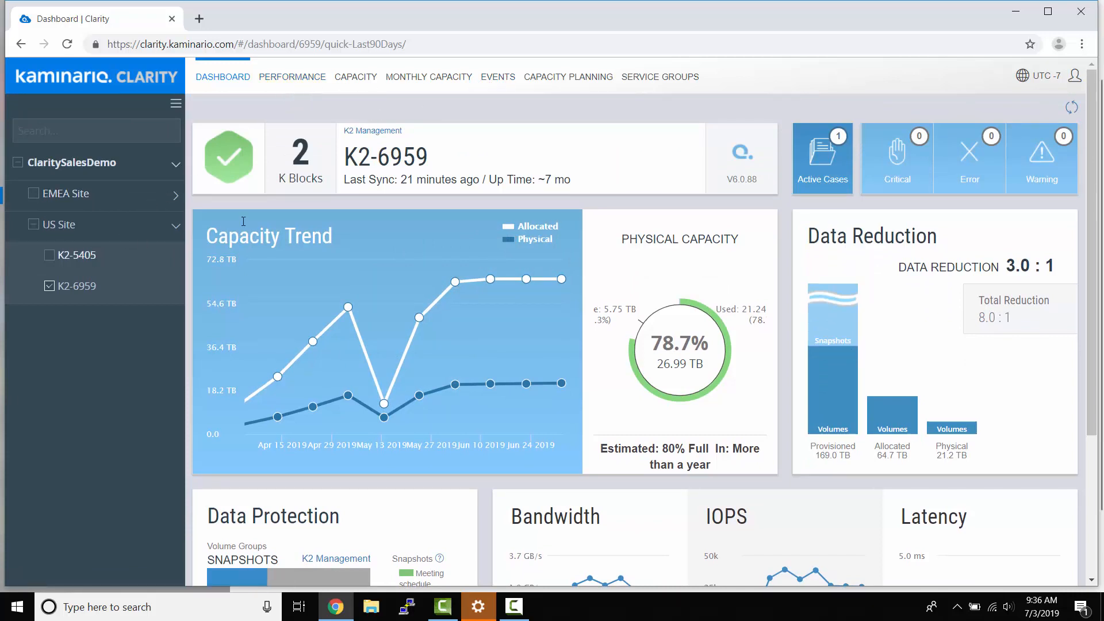
{"action": "mouse_move", "coordinate": [115, 296]}
- Open the events list for K2-6959 and set its time range to Last 30 days
{"action": "left_click", "coordinate": [494, 94]}
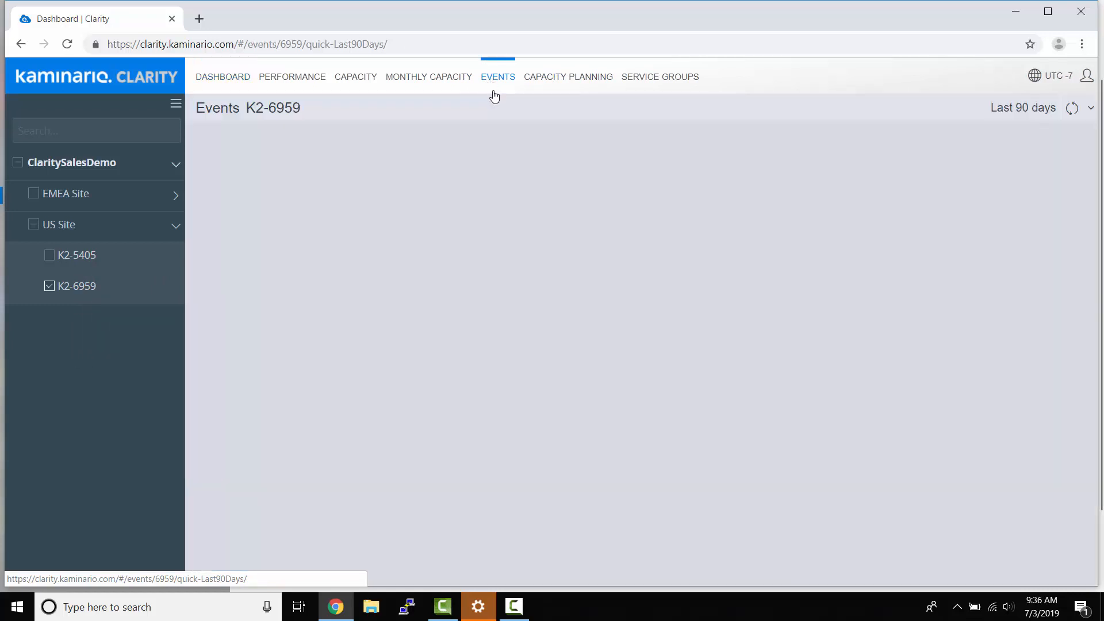
{"action": "left_click", "coordinate": [1006, 115]}
{"action": "left_click", "coordinate": [380, 148]}
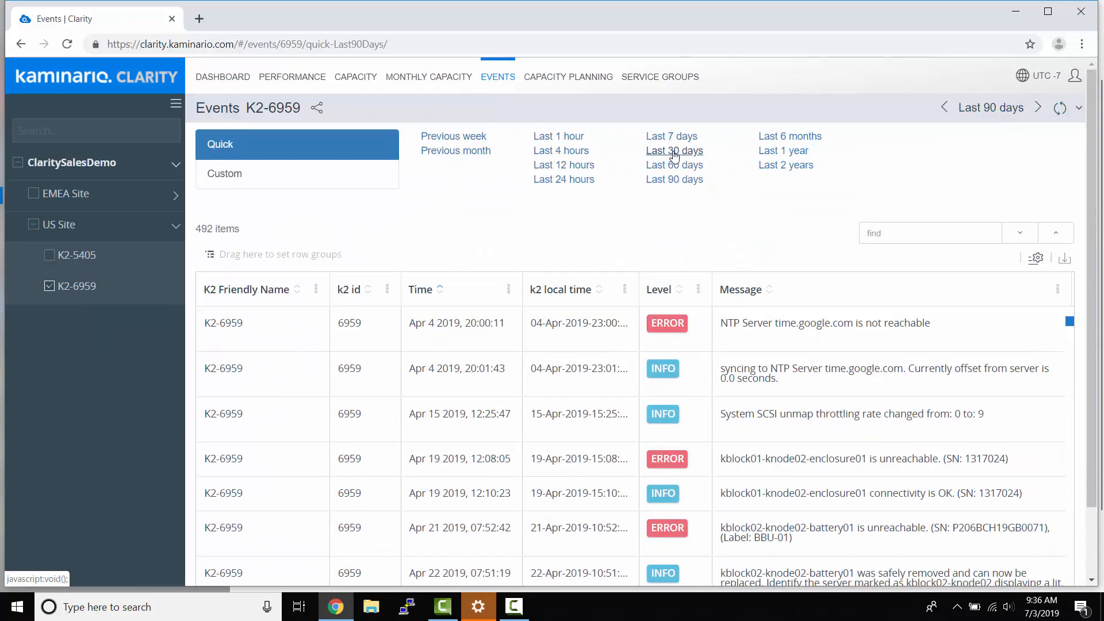
{"action": "left_click", "coordinate": [673, 153]}
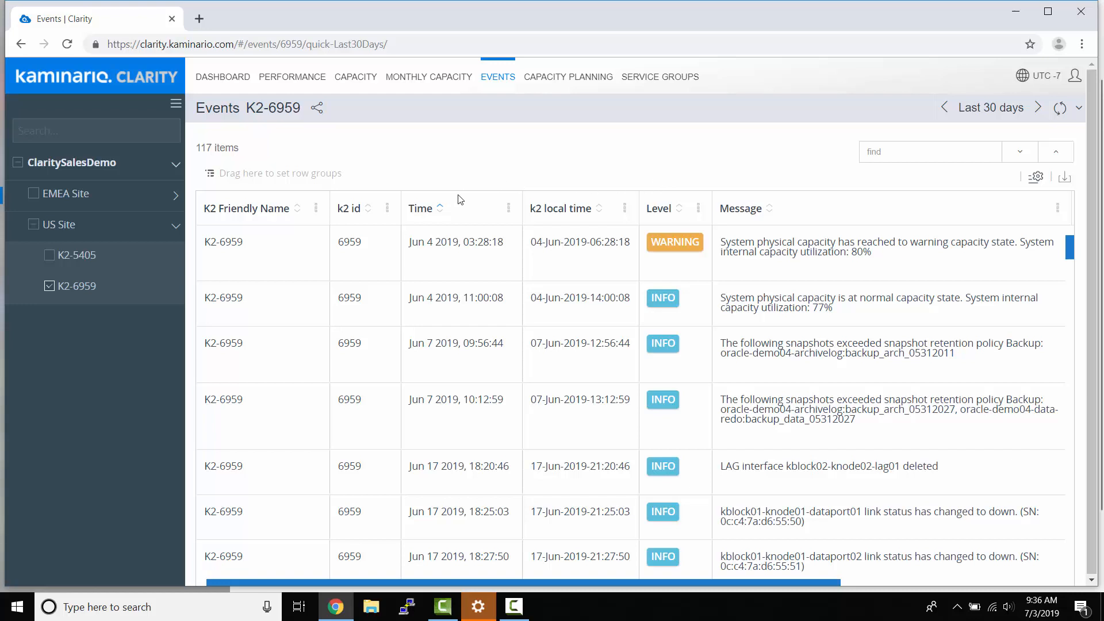
- Search the K2-6959 events for "WAN" and sort the list by time, oldest first
{"action": "left_click", "coordinate": [448, 208]}
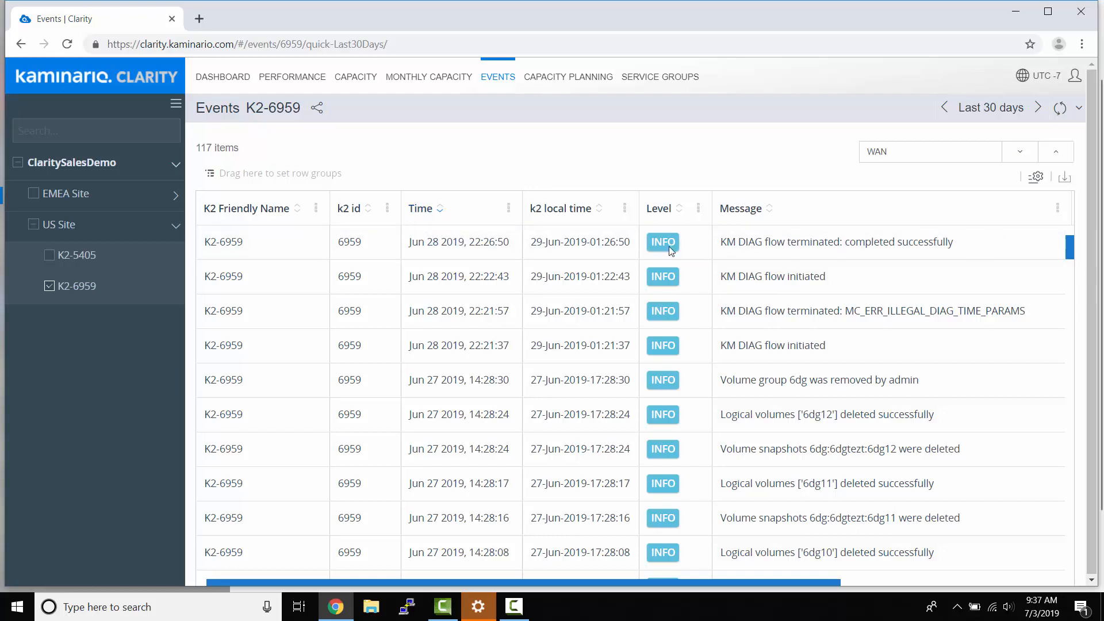
{"action": "scroll", "coordinate": [656, 244], "scroll_direction": "down", "scroll_amount": 1}
{"action": "scroll", "coordinate": [655, 244], "scroll_direction": "up", "scroll_amount": 1}
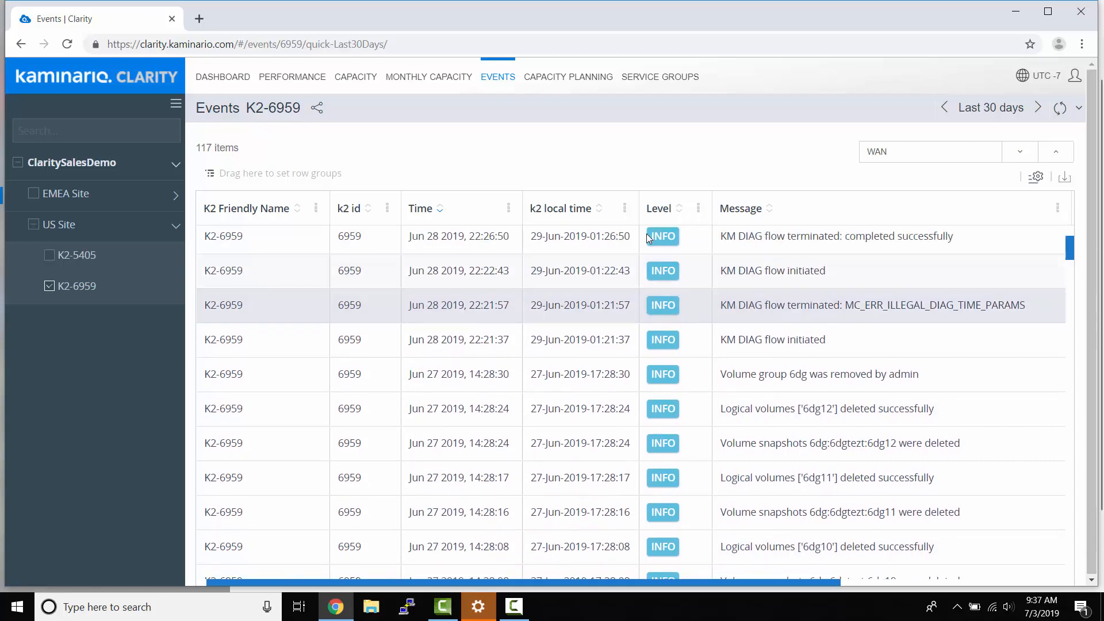
{"action": "left_click", "coordinate": [424, 213]}
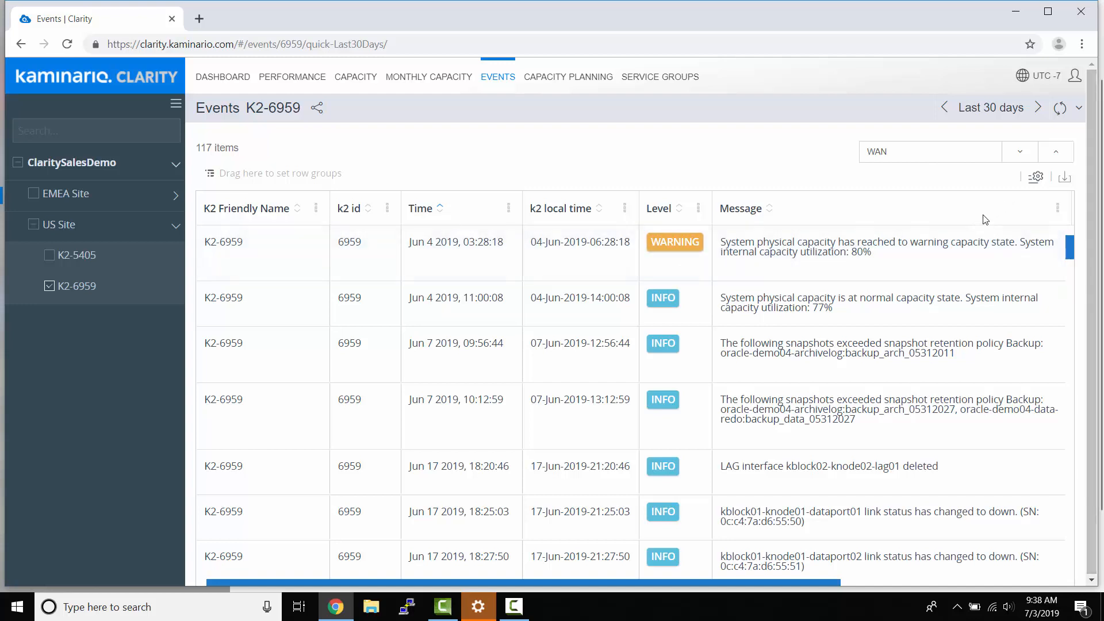
- Examine the K2-6959 events for WAN connectivity changes, port link changes, and battery, power supply and storage errors
{"action": "scroll", "coordinate": [1038, 250], "scroll_direction": "down", "scroll_amount": 6}
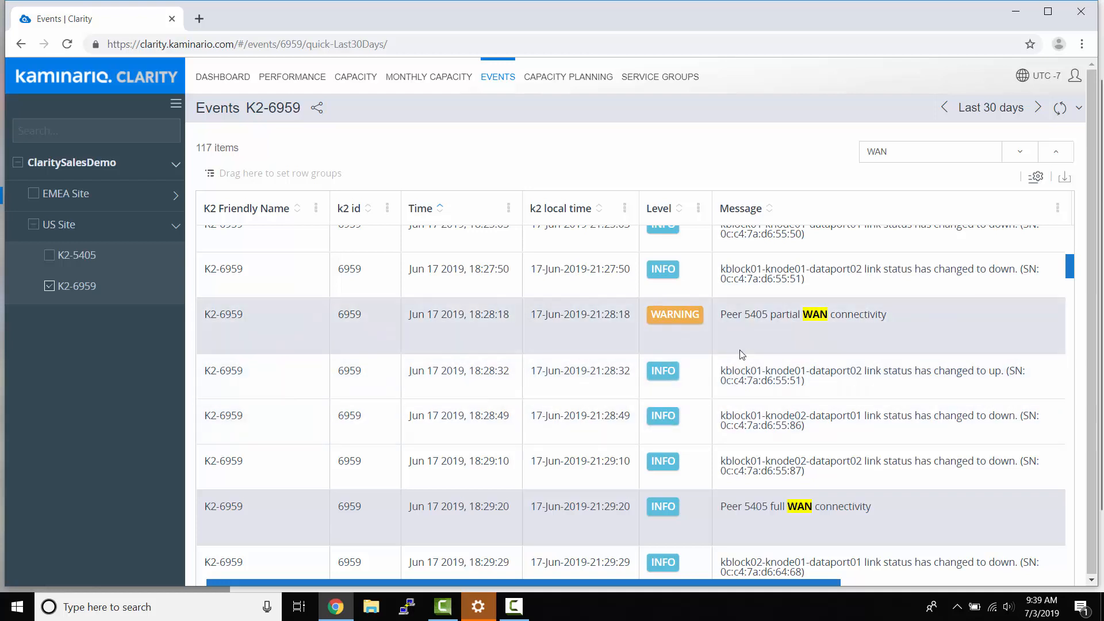
{"action": "scroll", "coordinate": [742, 354], "scroll_direction": "down", "scroll_amount": 2}
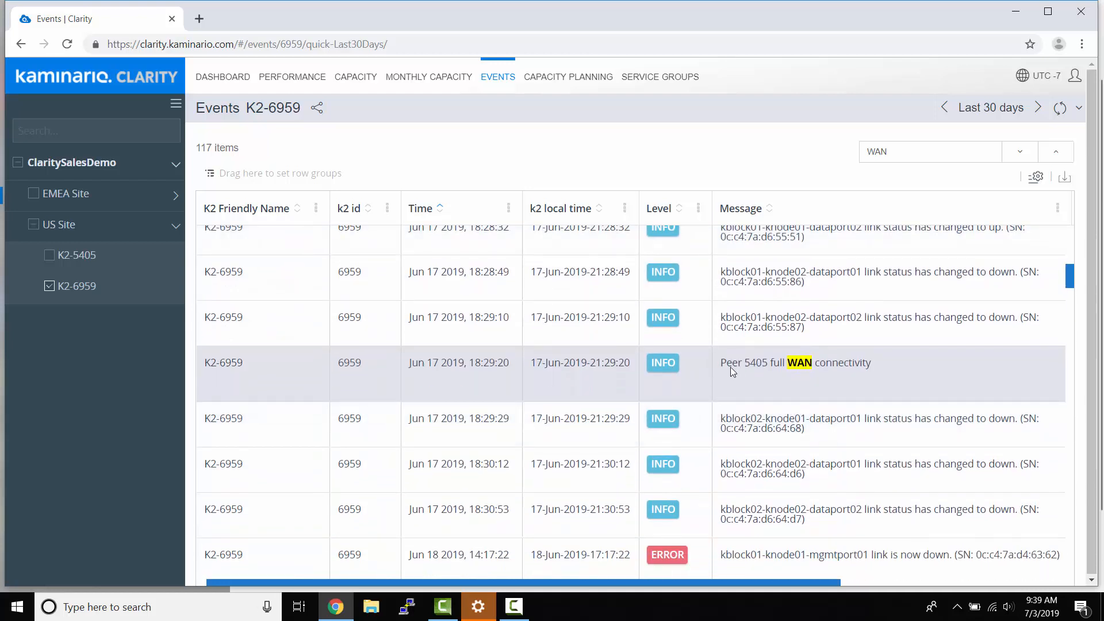
{"action": "scroll", "coordinate": [685, 374], "scroll_direction": "up", "scroll_amount": 2}
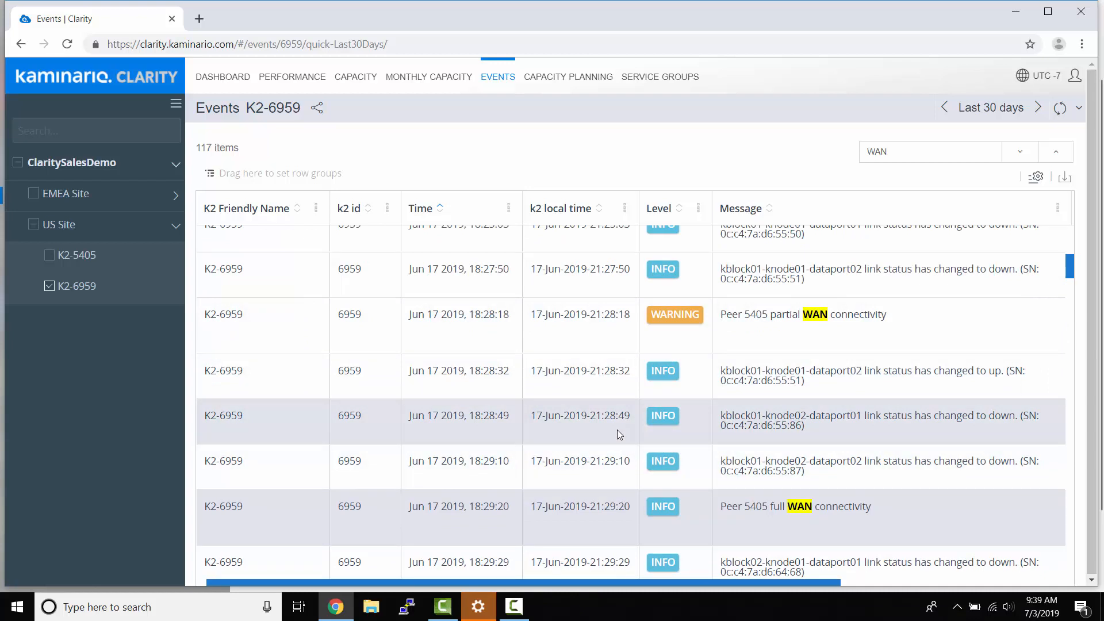
{"action": "scroll", "coordinate": [661, 441], "scroll_direction": "down", "scroll_amount": 1}
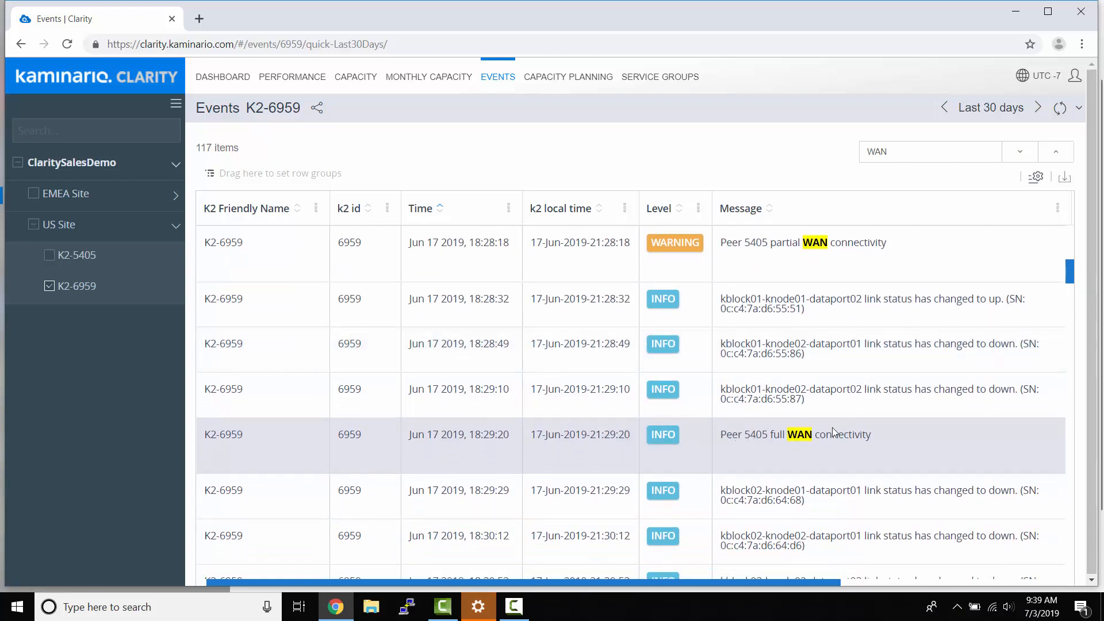
{"action": "scroll", "coordinate": [834, 429], "scroll_direction": "down", "scroll_amount": 2}
{"action": "scroll", "coordinate": [836, 427], "scroll_direction": "down", "scroll_amount": 1}
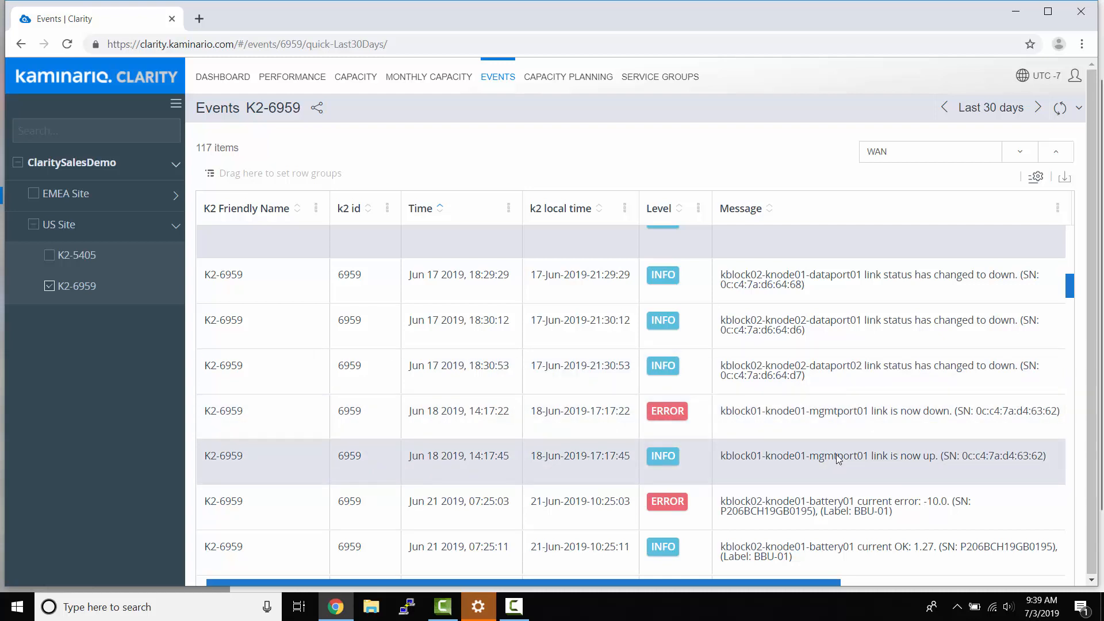
{"action": "scroll", "coordinate": [843, 456], "scroll_direction": "down", "scroll_amount": 1}
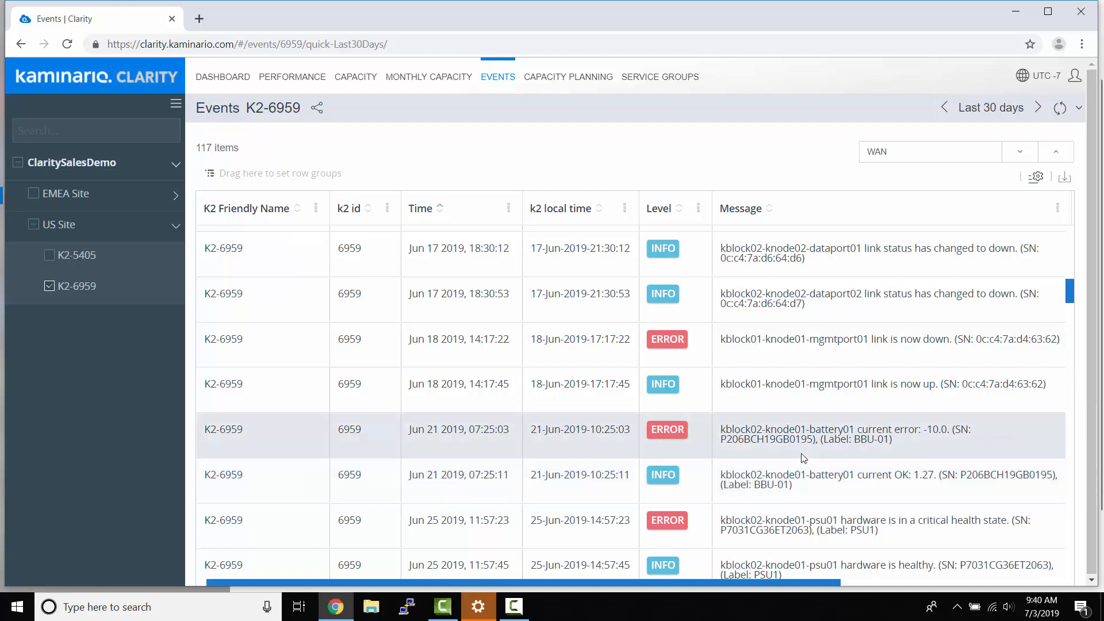
{"action": "scroll", "coordinate": [805, 460], "scroll_direction": "down", "scroll_amount": 3}
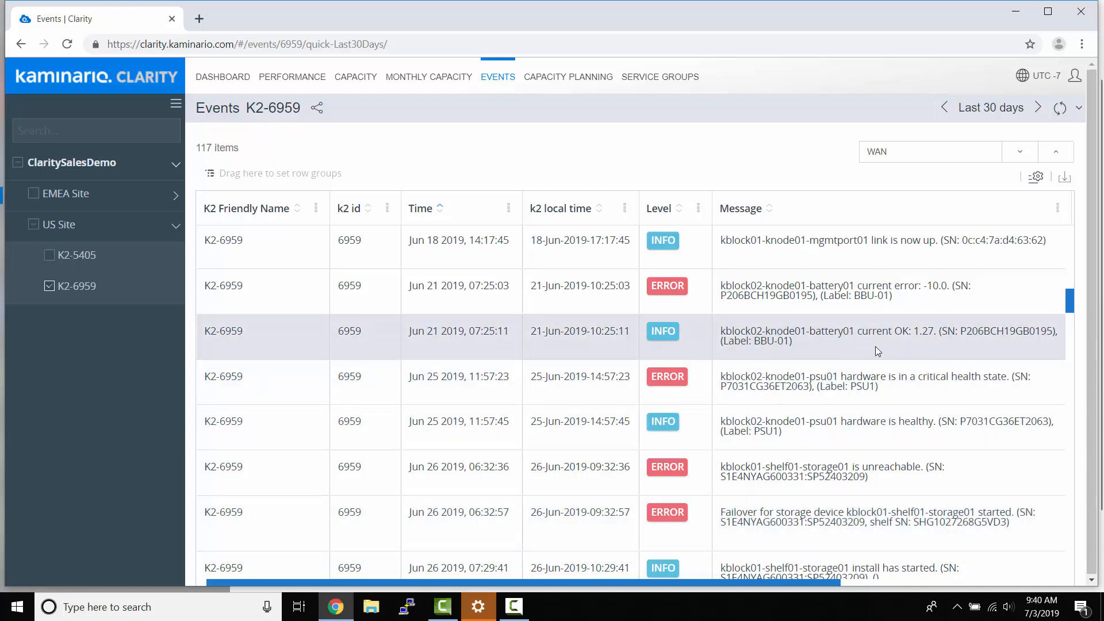
{"action": "scroll", "coordinate": [878, 338], "scroll_direction": "down", "scroll_amount": 1}
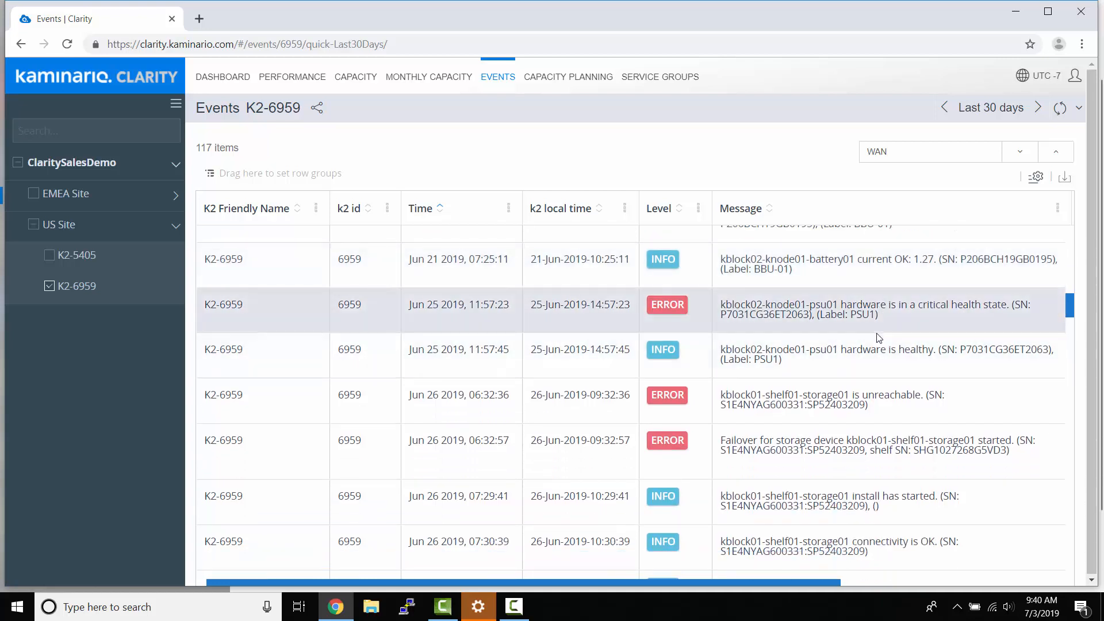
{"action": "scroll", "coordinate": [878, 336], "scroll_direction": "up", "scroll_amount": 3}
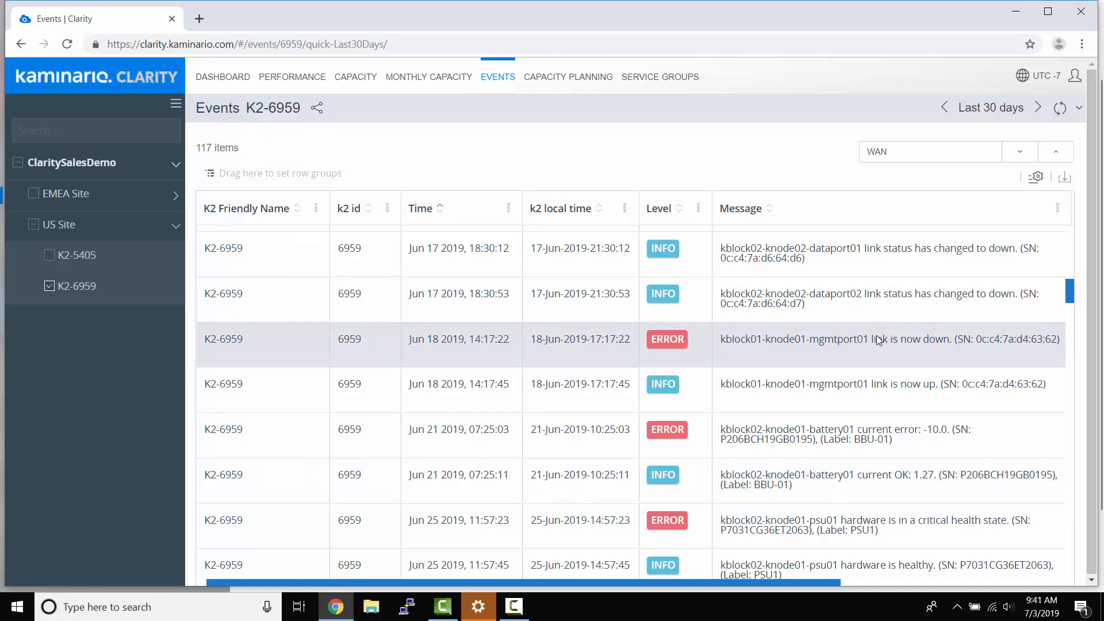
{"action": "scroll", "coordinate": [879, 339], "scroll_direction": "up", "scroll_amount": 5}
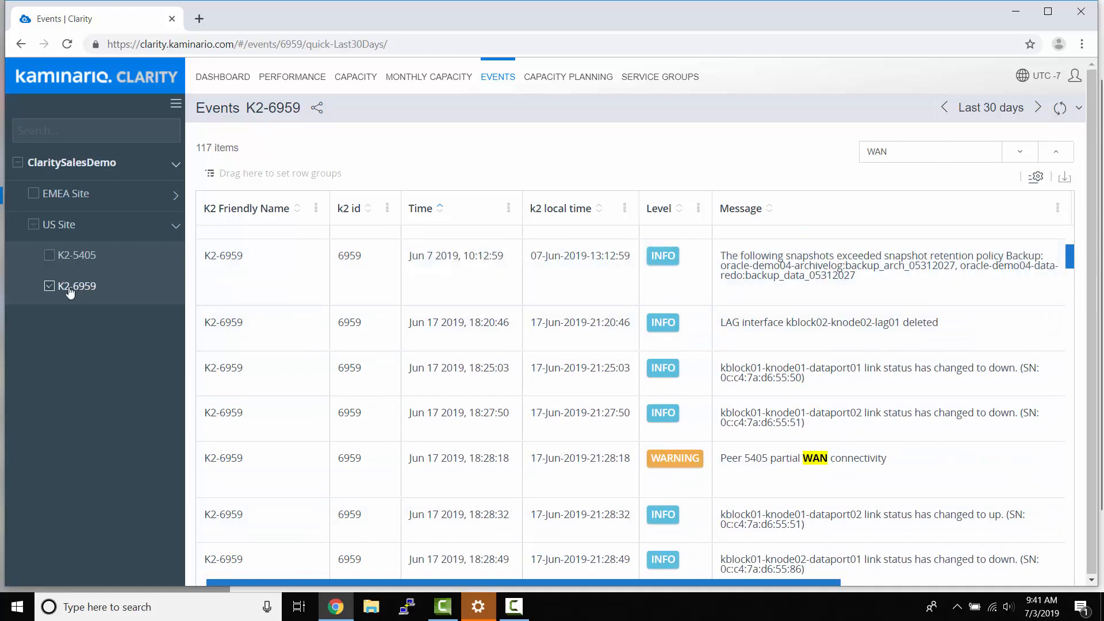
- Add K2-5405 to the events list, sort it by k2 id, and sort it again by time, oldest first
{"action": "left_click", "coordinate": [49, 255]}
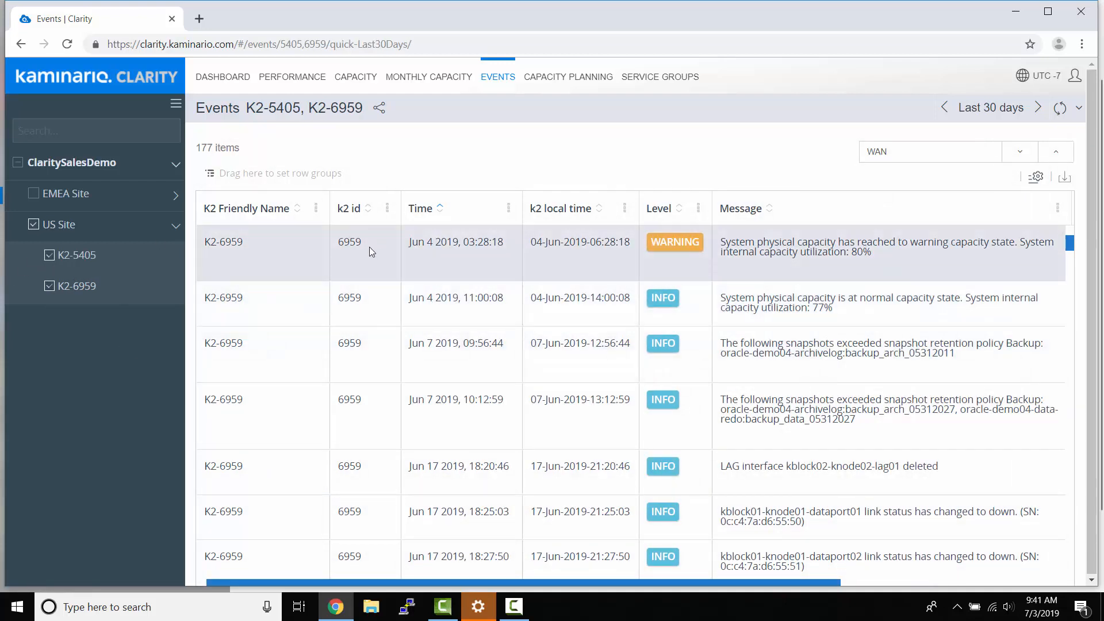
{"action": "scroll", "coordinate": [373, 246], "scroll_direction": "down", "scroll_amount": 1}
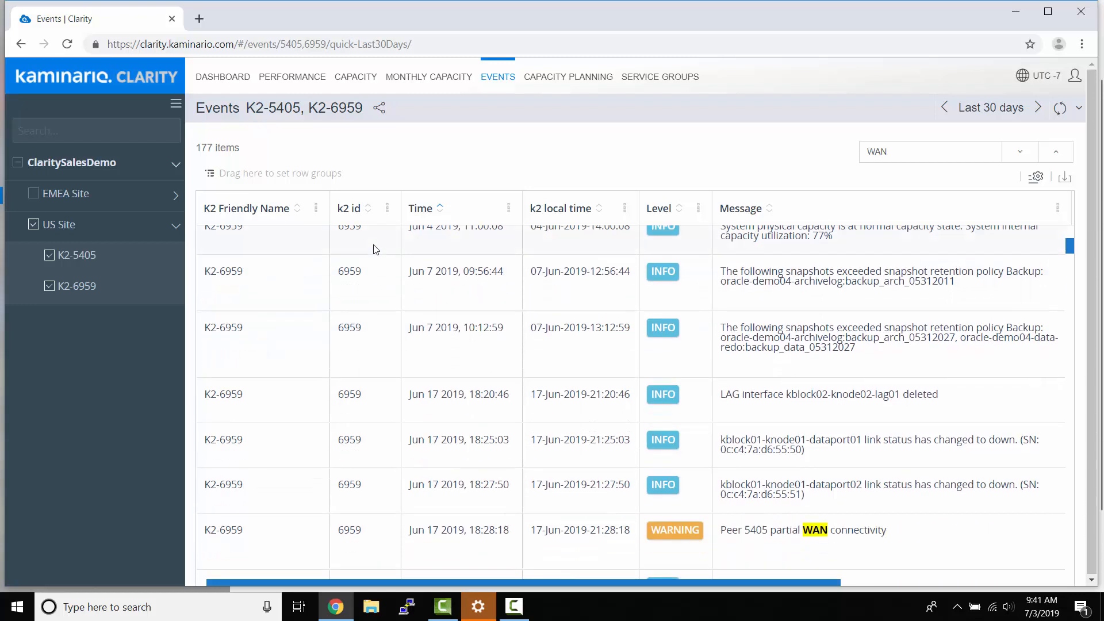
{"action": "left_click", "coordinate": [349, 209]}
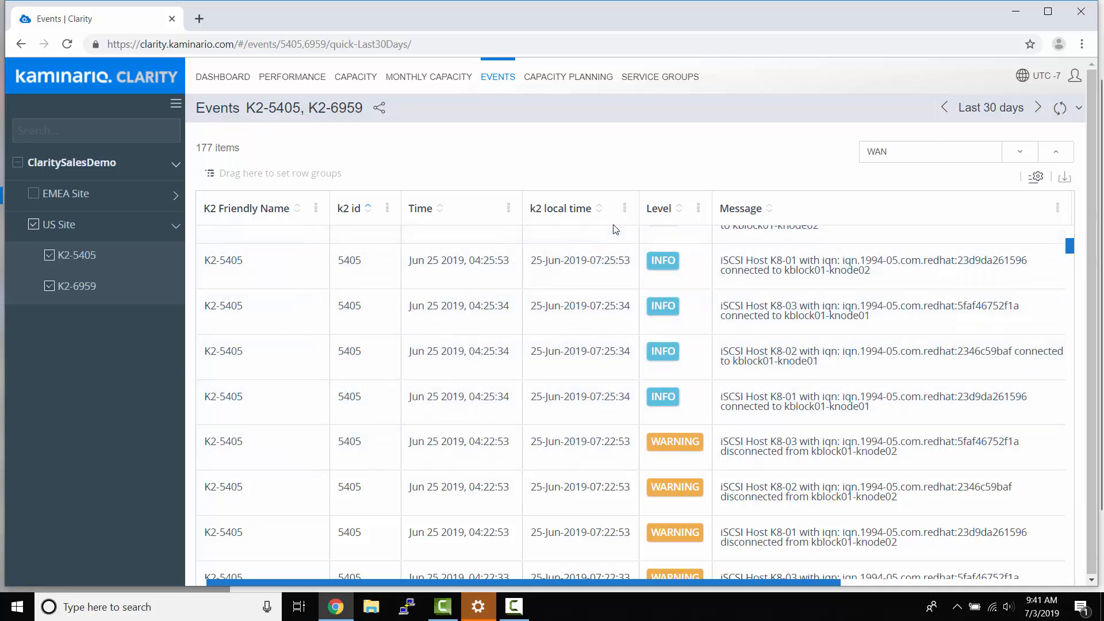
{"action": "left_click", "coordinate": [432, 209]}
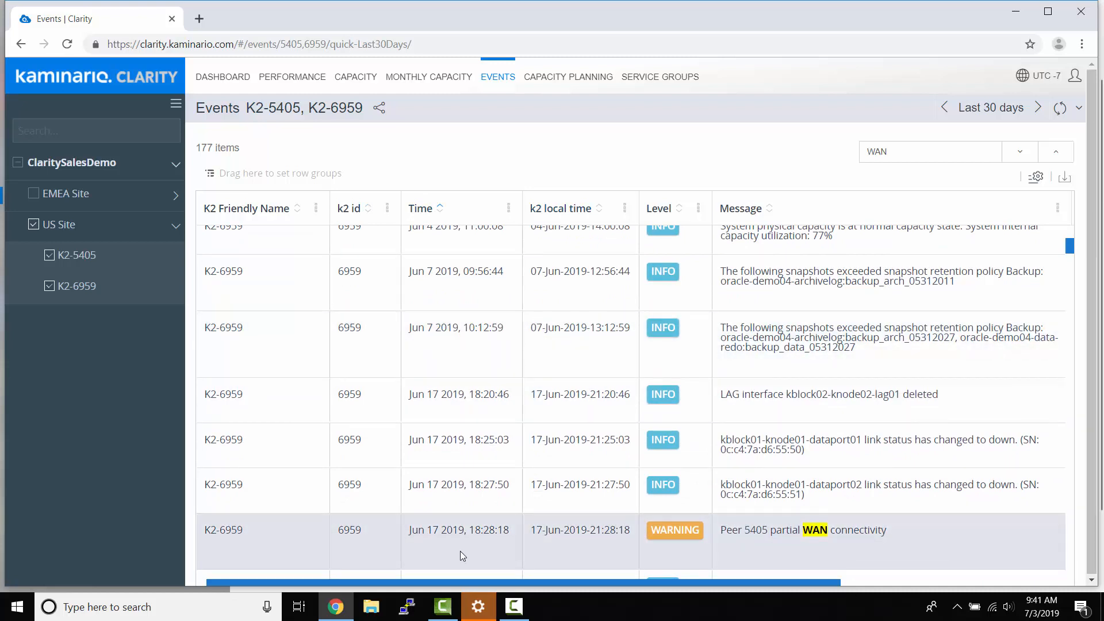
- Review the combined events of both arrays around June 17 and 18, and check the available download formats
{"action": "scroll", "coordinate": [816, 400], "scroll_direction": "down", "scroll_amount": 4}
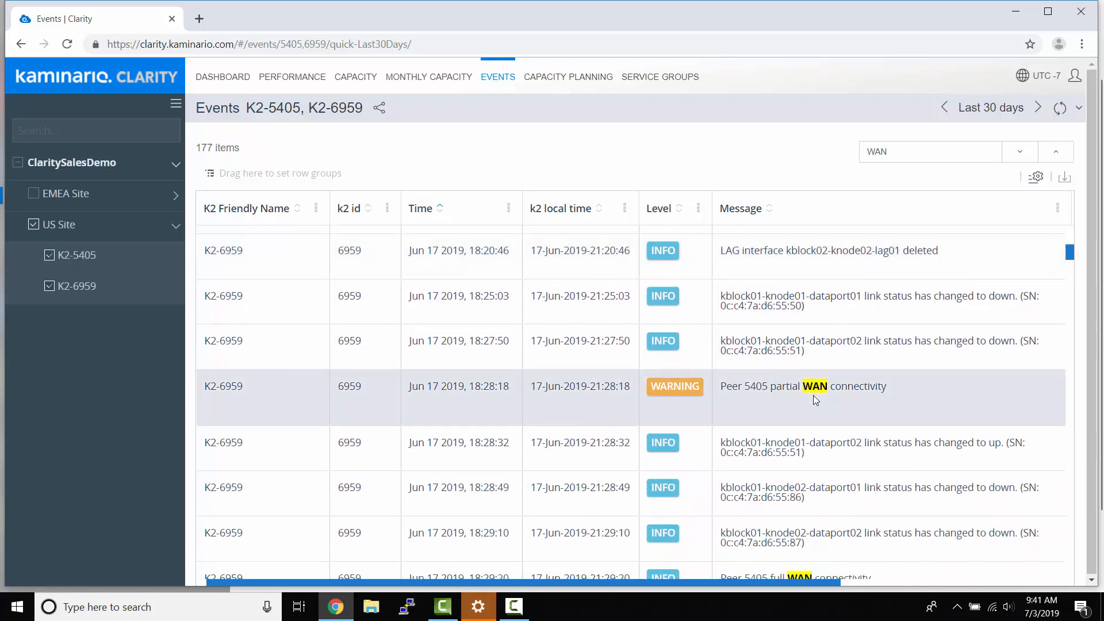
{"action": "scroll", "coordinate": [819, 399], "scroll_direction": "down", "scroll_amount": 8}
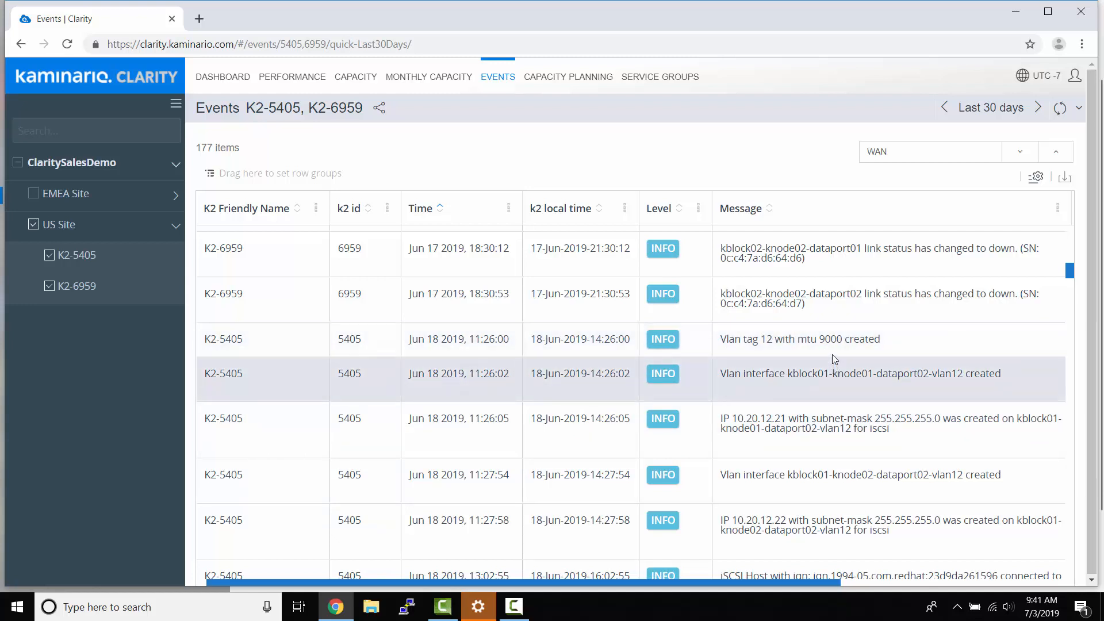
{"action": "scroll", "coordinate": [829, 347], "scroll_direction": "up", "scroll_amount": 5}
{"action": "left_click", "coordinate": [1064, 176]}
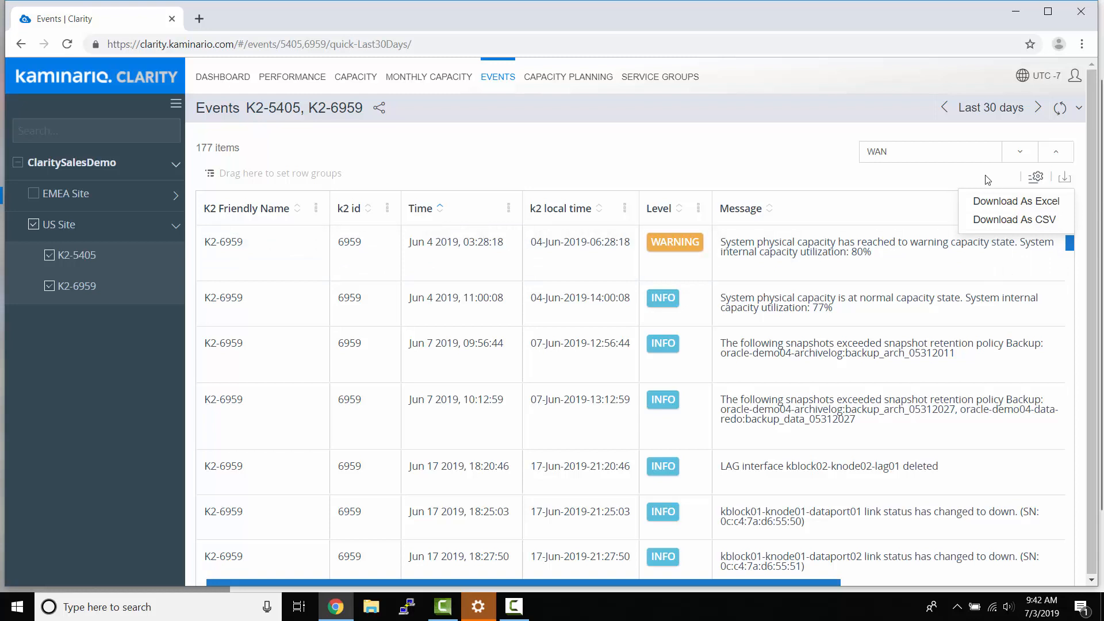
{"action": "left_click", "coordinate": [750, 172]}
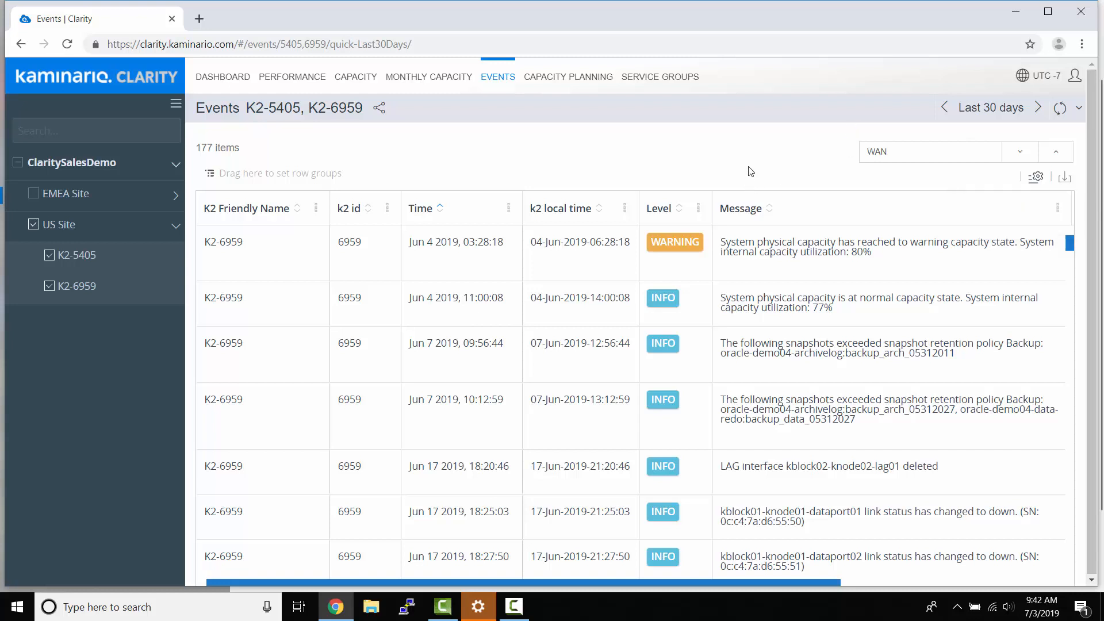
- Try the Last 24 hours and Last 90 days ranges on the events list and return to Last 30 days
{"action": "left_click", "coordinate": [969, 114]}
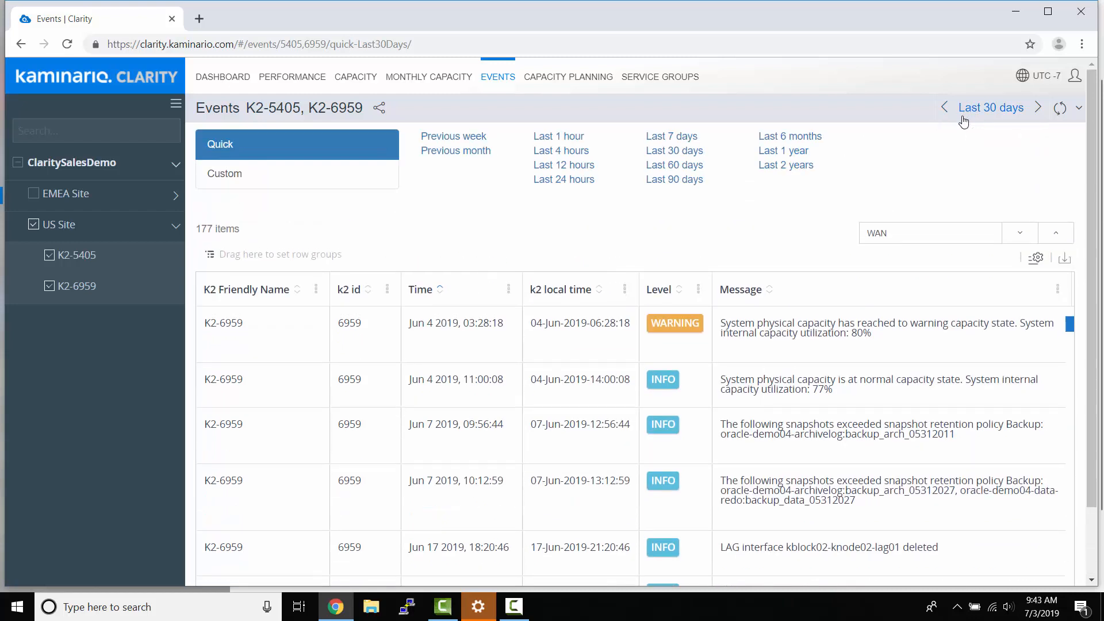
{"action": "left_click", "coordinate": [582, 180]}
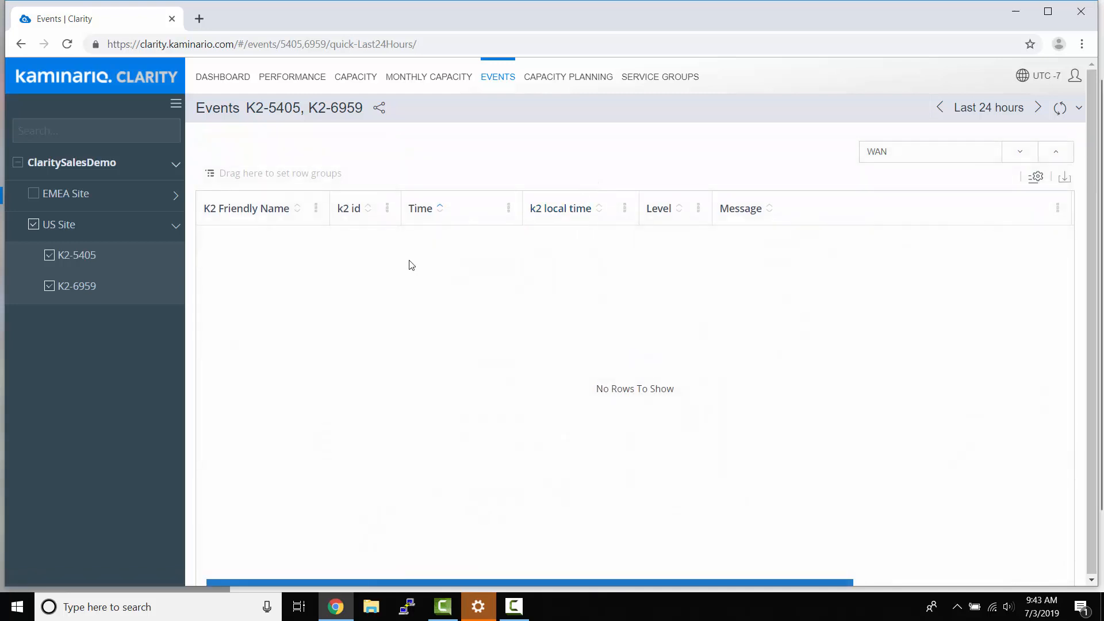
{"action": "left_click", "coordinate": [1009, 112]}
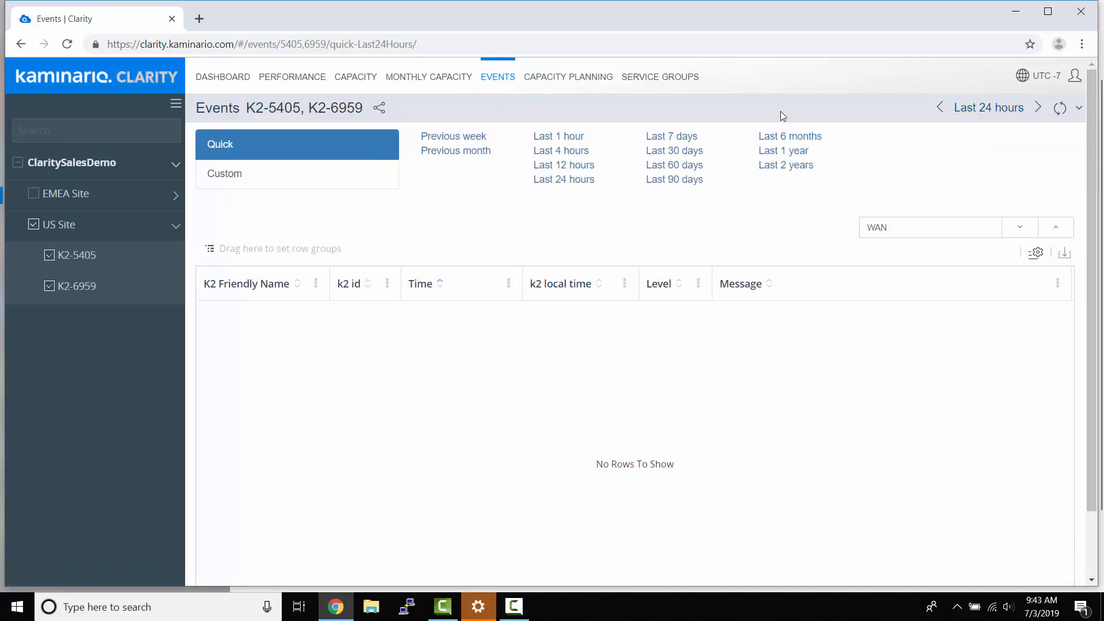
{"action": "left_click", "coordinate": [692, 181]}
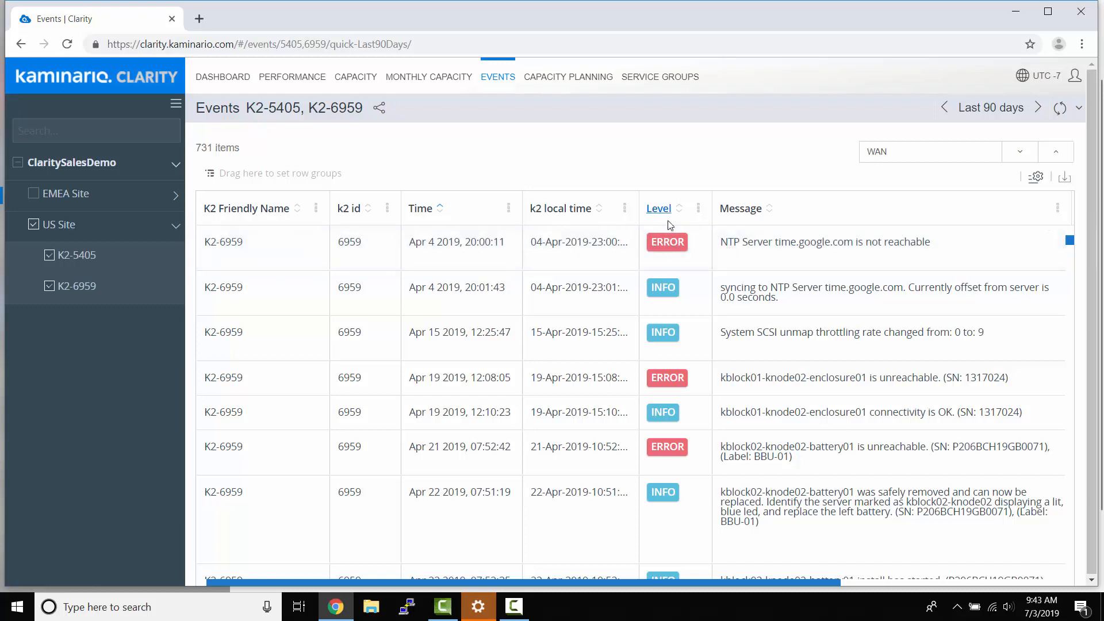
{"action": "left_click", "coordinate": [979, 111]}
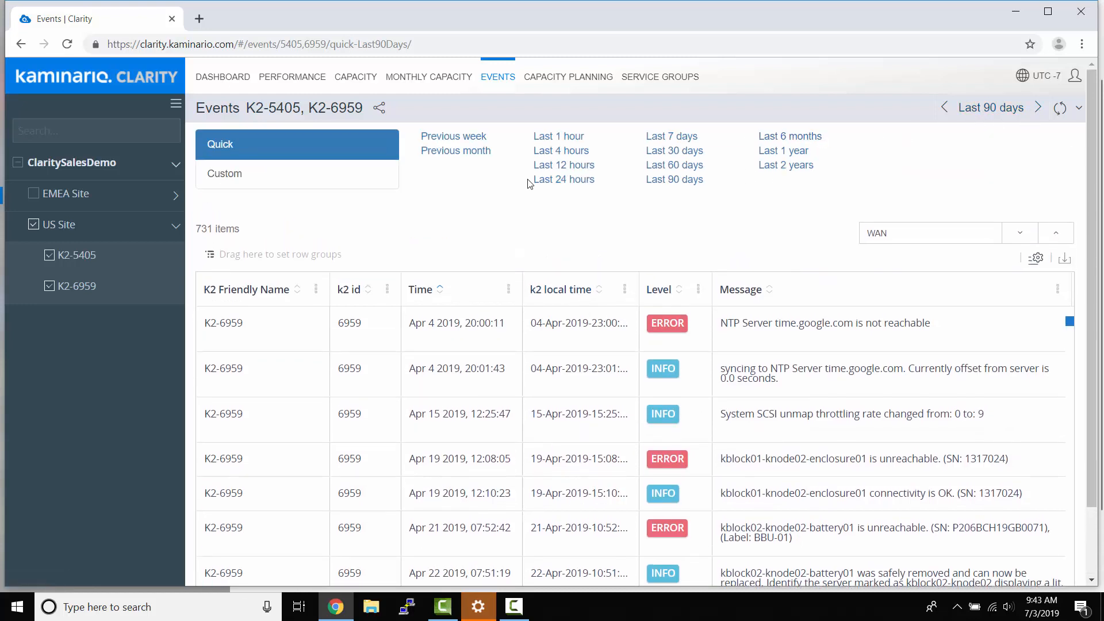
{"action": "left_click", "coordinate": [661, 152]}
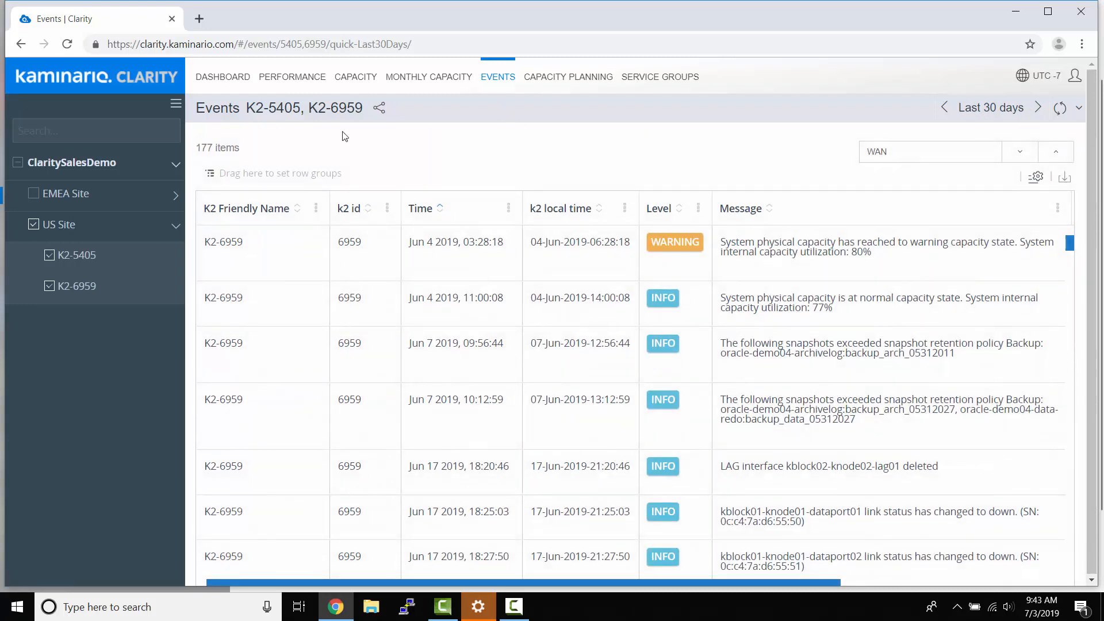
- Open the custom From and To date range options for the events list
{"action": "left_click", "coordinate": [1034, 109]}
{"action": "left_click", "coordinate": [313, 182]}
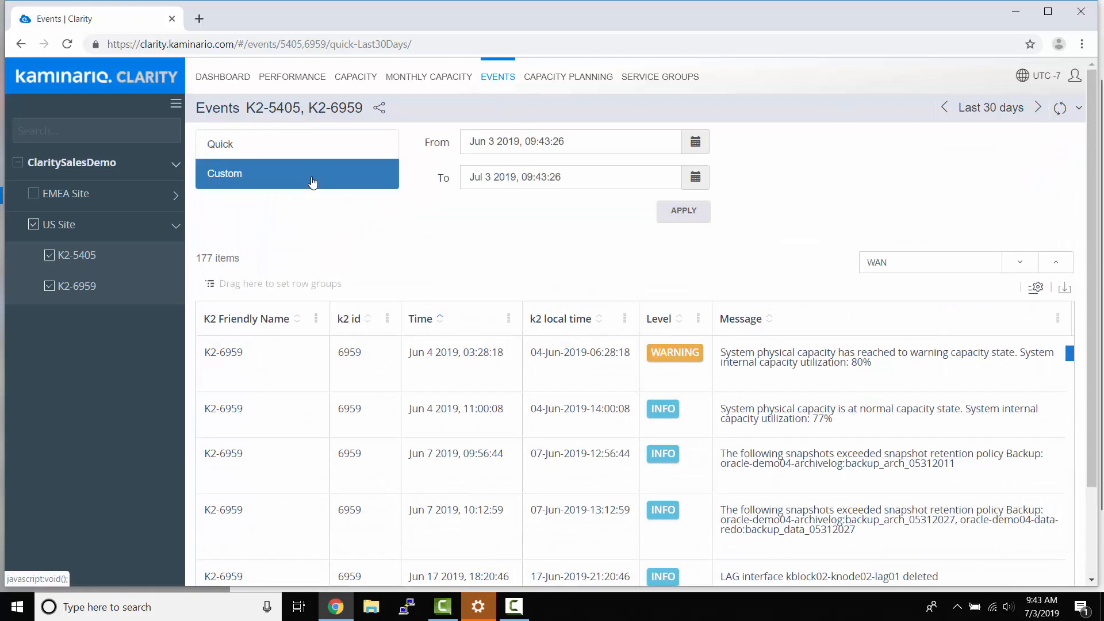